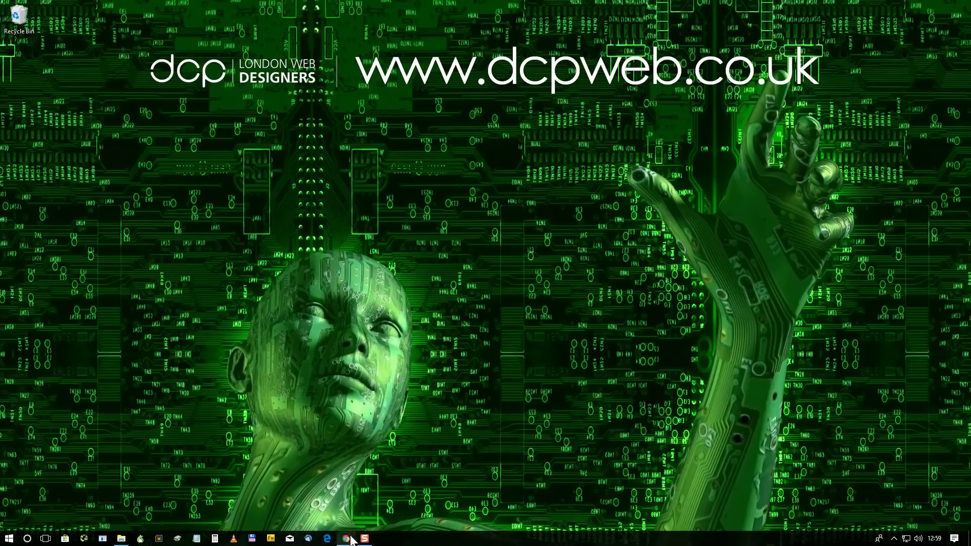
Bring up Chrome and follow the libreoffice.org 'Home | LibreOffice' search result
{"action": "left_click", "coordinate": [347, 539]}
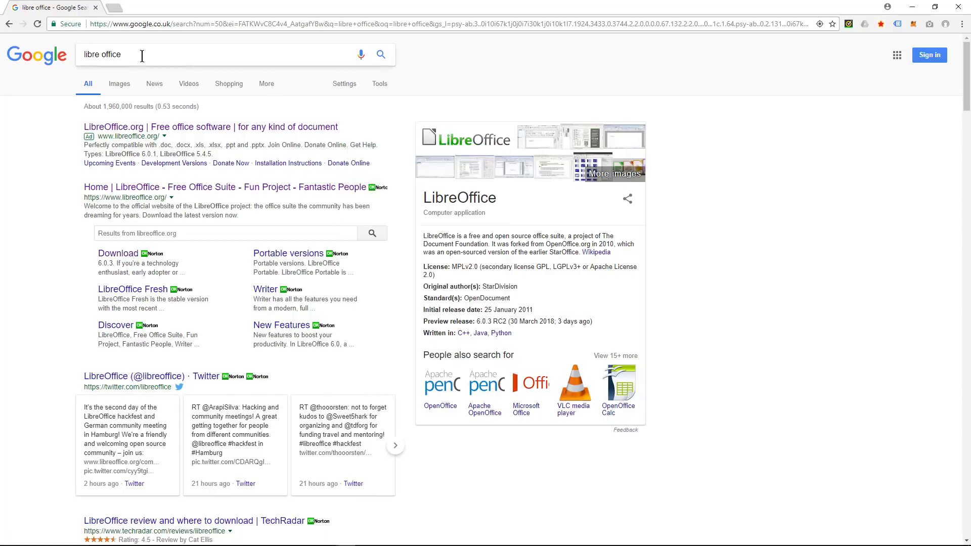
{"action": "left_click_drag", "start_coordinate": [140, 53], "coordinate": [77, 54]}
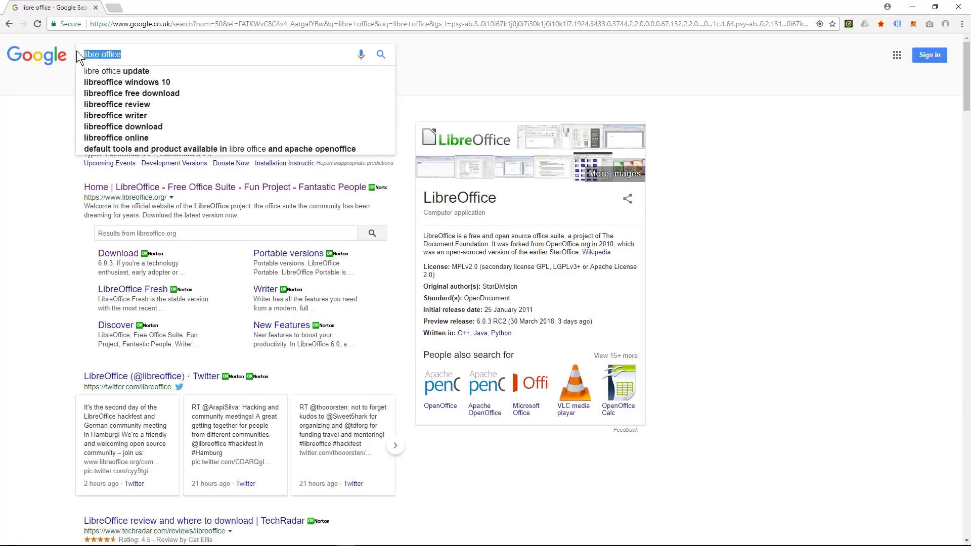
{"action": "left_click", "coordinate": [32, 187]}
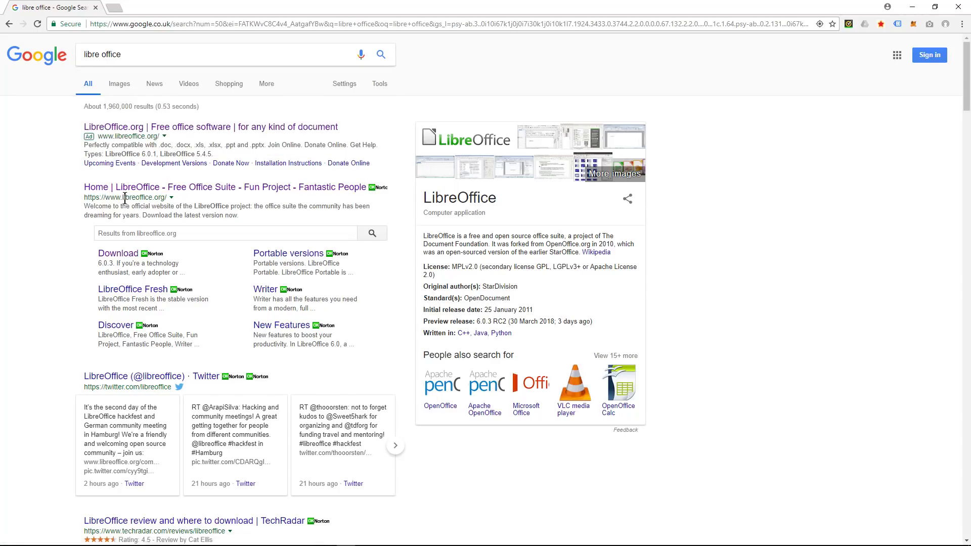
{"action": "left_click_drag", "start_coordinate": [122, 197], "coordinate": [168, 198]}
{"action": "left_click", "coordinate": [185, 188]}
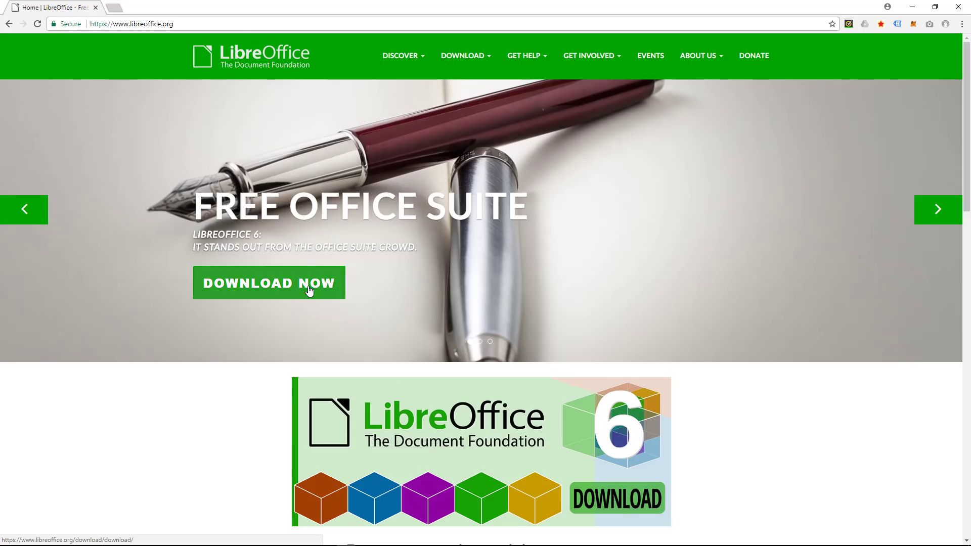
Open the download page and choose Windows x86_64 as the operating system for LibreOffice 6.0.3
{"action": "left_click", "coordinate": [269, 283]}
{"action": "scroll", "coordinate": [403, 335], "scroll_direction": "down", "scroll_amount": 2}
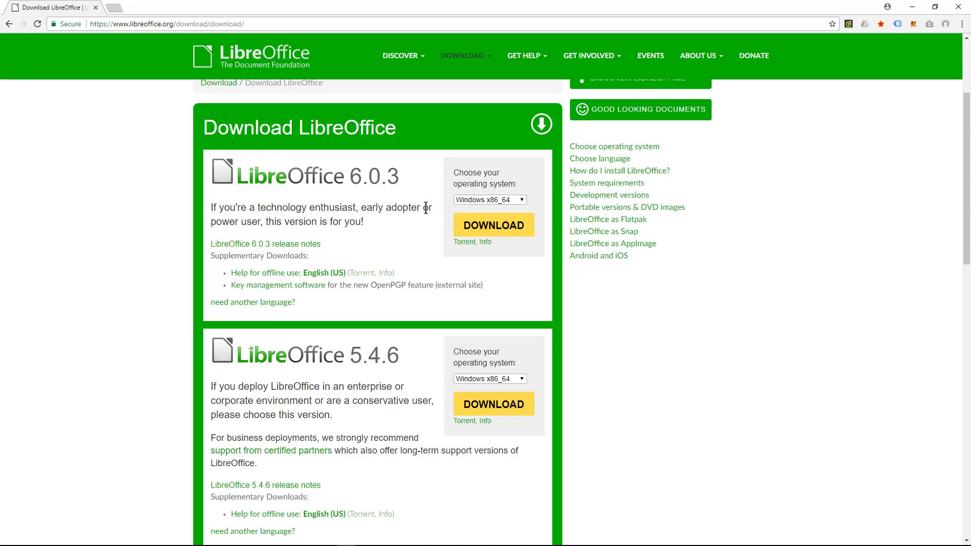
{"action": "left_click", "coordinate": [489, 199]}
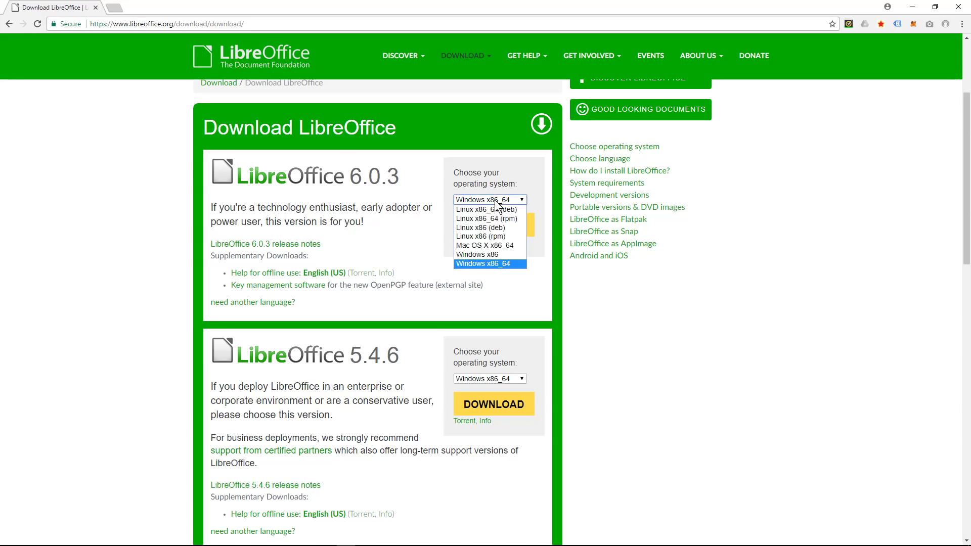
{"action": "left_click", "coordinate": [481, 265]}
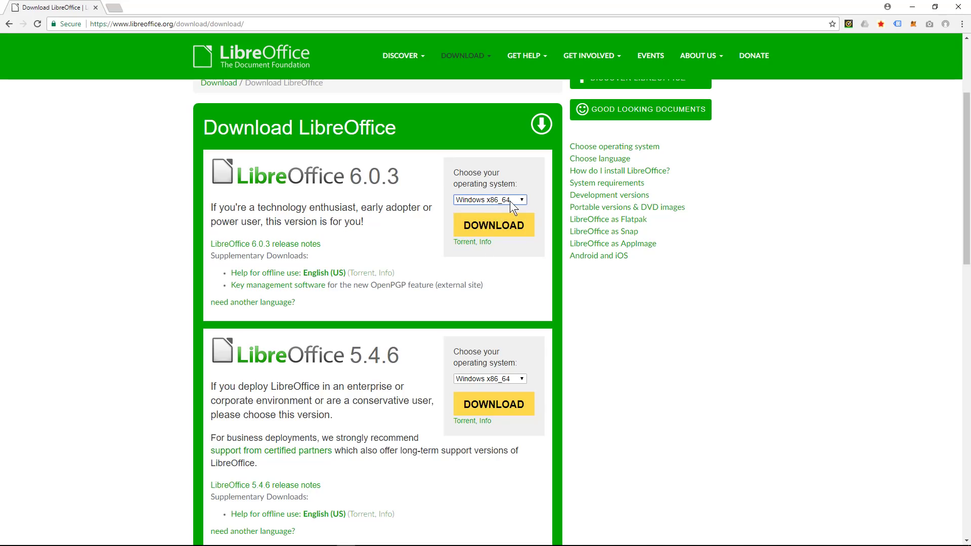
{"action": "left_click", "coordinate": [504, 202]}
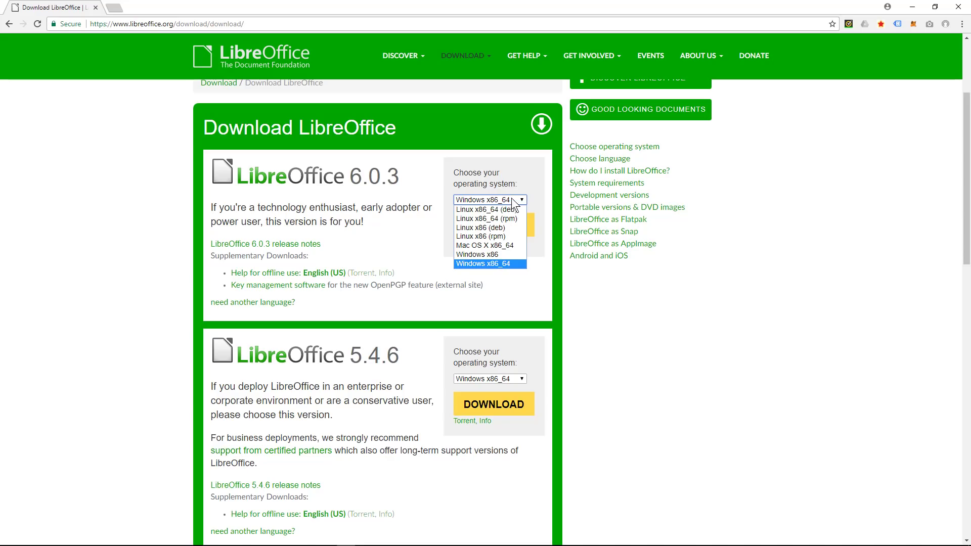
{"action": "left_click", "coordinate": [494, 263]}
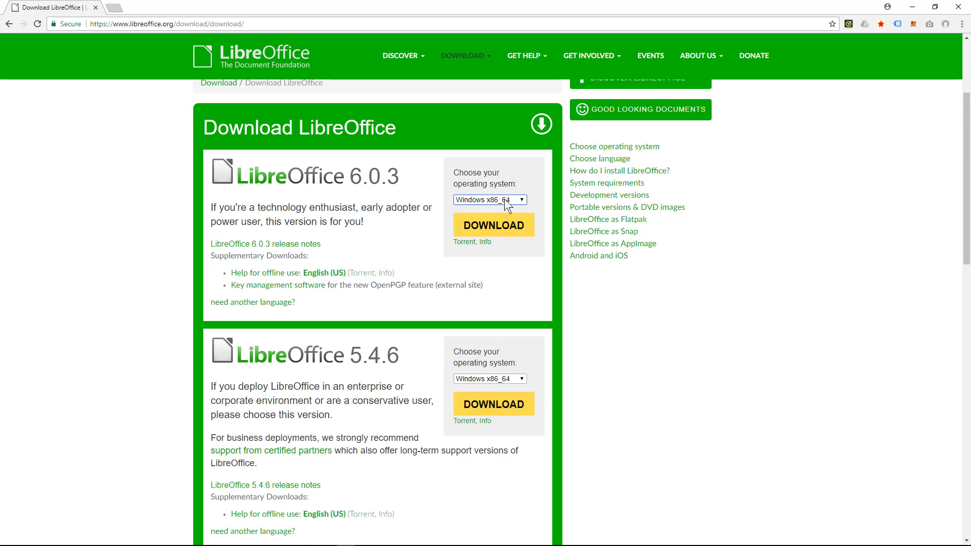
Download the LibreOffice_6.0.3_Win_x64.msi installer from the yellow DOWNLOAD button
{"action": "left_click", "coordinate": [489, 225]}
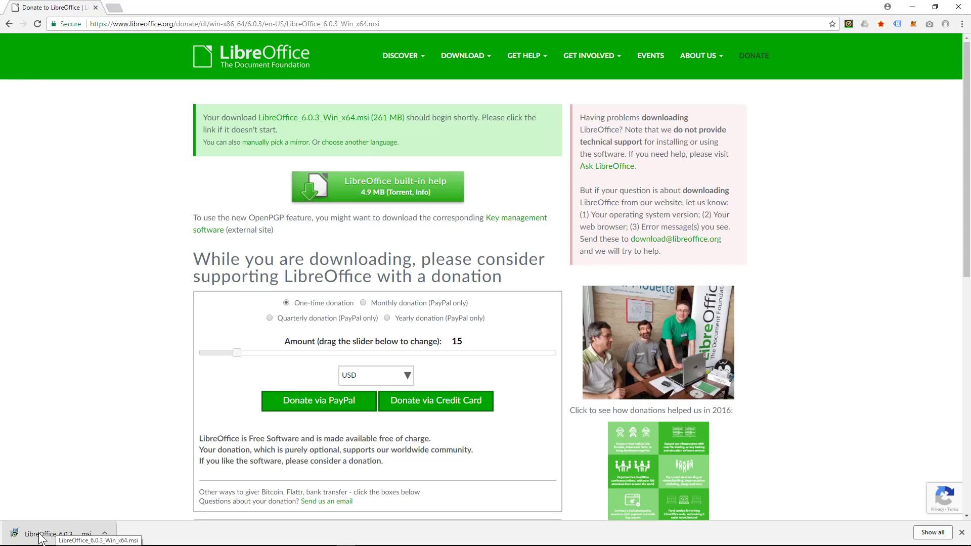
Run the downloaded .msi, dismiss Norton, and install with Typical setup and no desktop link
{"action": "left_click", "coordinate": [42, 536]}
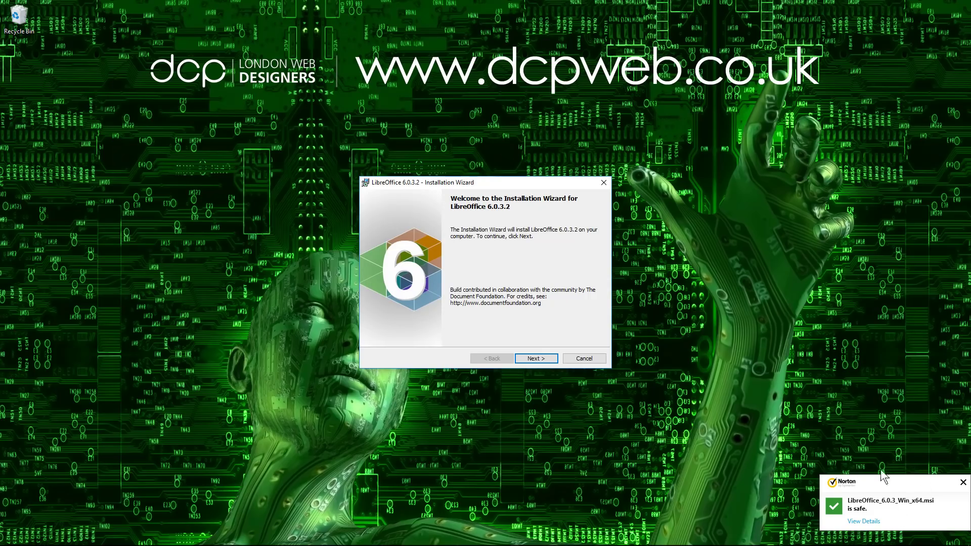
{"action": "left_click", "coordinate": [963, 482]}
{"action": "left_click", "coordinate": [537, 358]}
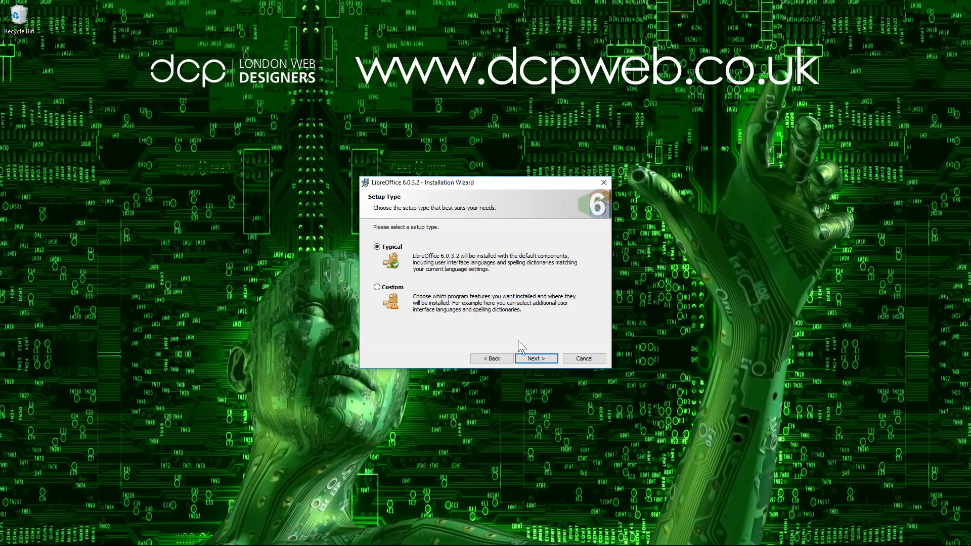
{"action": "left_click", "coordinate": [537, 358]}
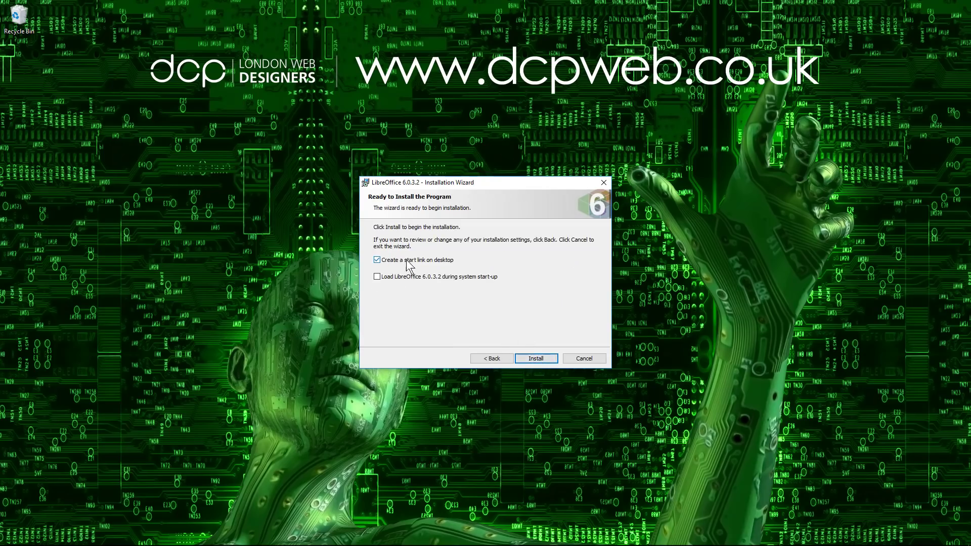
{"action": "left_click", "coordinate": [390, 260]}
{"action": "left_click", "coordinate": [536, 359]}
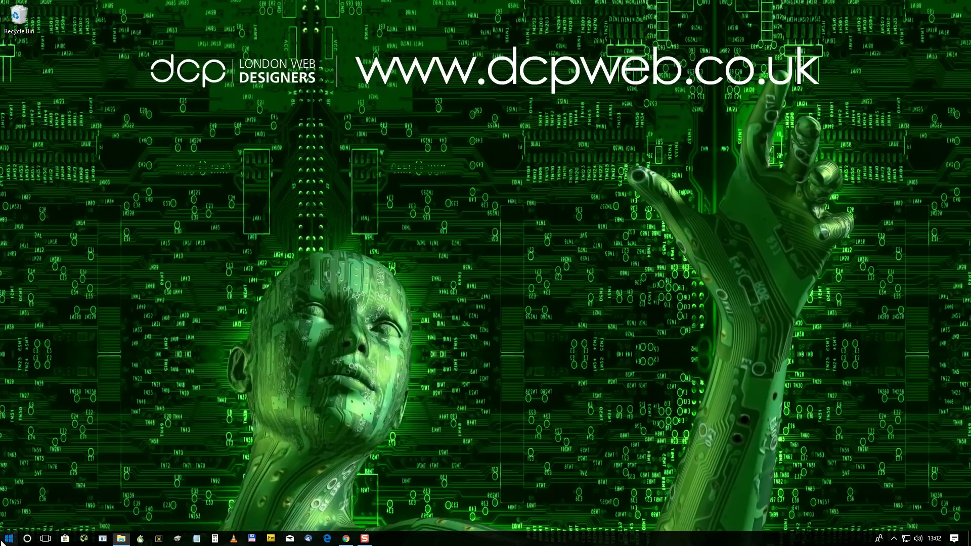
Expand the LibreOffice 6.0 Start menu folder and open the Calc, Impress, Writer and Draw tile group
{"action": "left_click", "coordinate": [8, 539]}
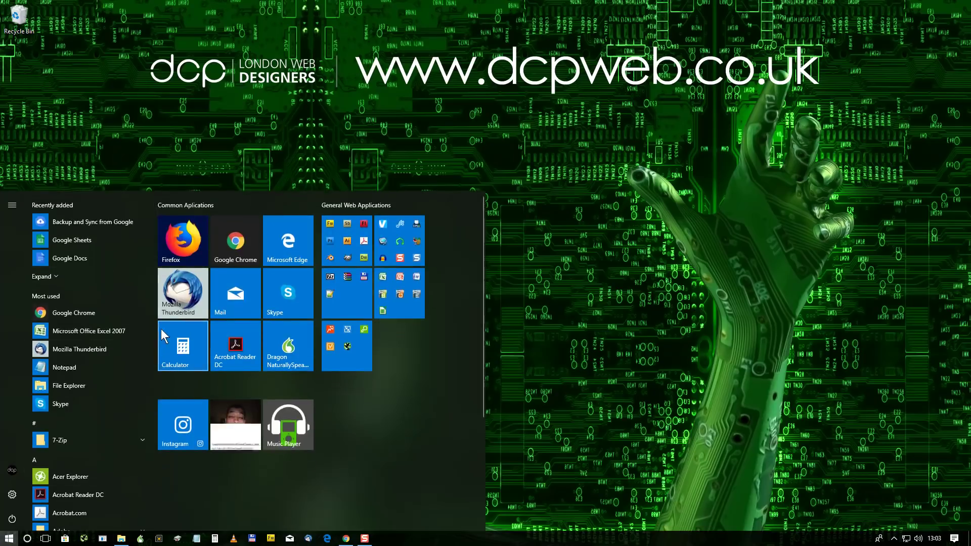
{"action": "scroll", "coordinate": [114, 347], "scroll_direction": "down", "scroll_amount": 5}
{"action": "scroll", "coordinate": [115, 347], "scroll_direction": "down", "scroll_amount": 5}
{"action": "scroll", "coordinate": [115, 347], "scroll_direction": "down", "scroll_amount": 5}
{"action": "scroll", "coordinate": [114, 346], "scroll_direction": "down", "scroll_amount": 5}
{"action": "scroll", "coordinate": [114, 347], "scroll_direction": "down", "scroll_amount": 3}
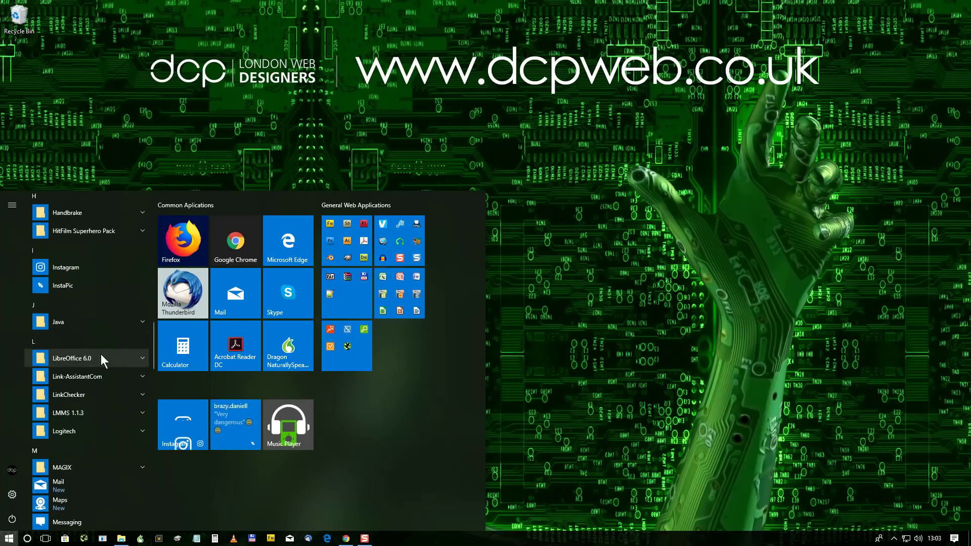
{"action": "left_click", "coordinate": [137, 358]}
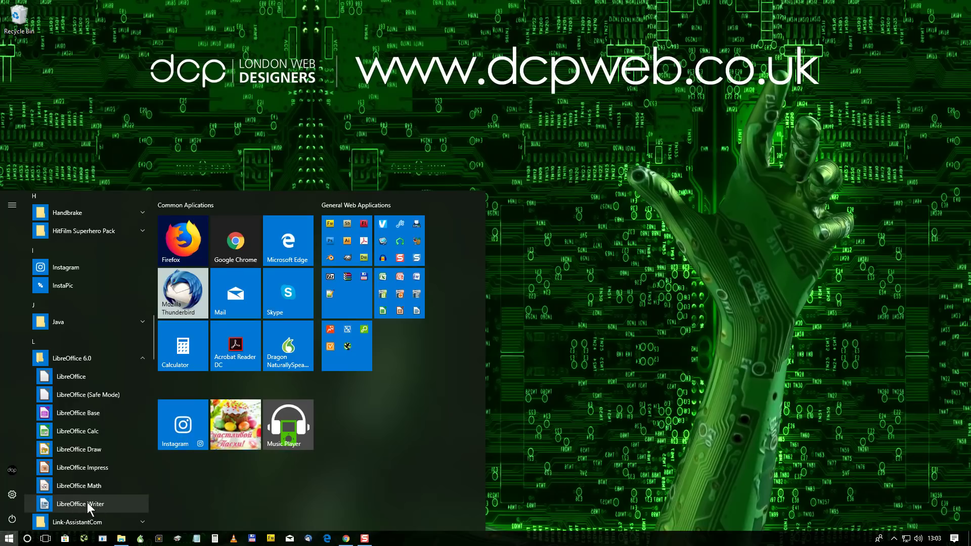
{"action": "left_click", "coordinate": [401, 295]}
{"action": "scroll", "coordinate": [408, 435], "scroll_direction": "down", "scroll_amount": 2}
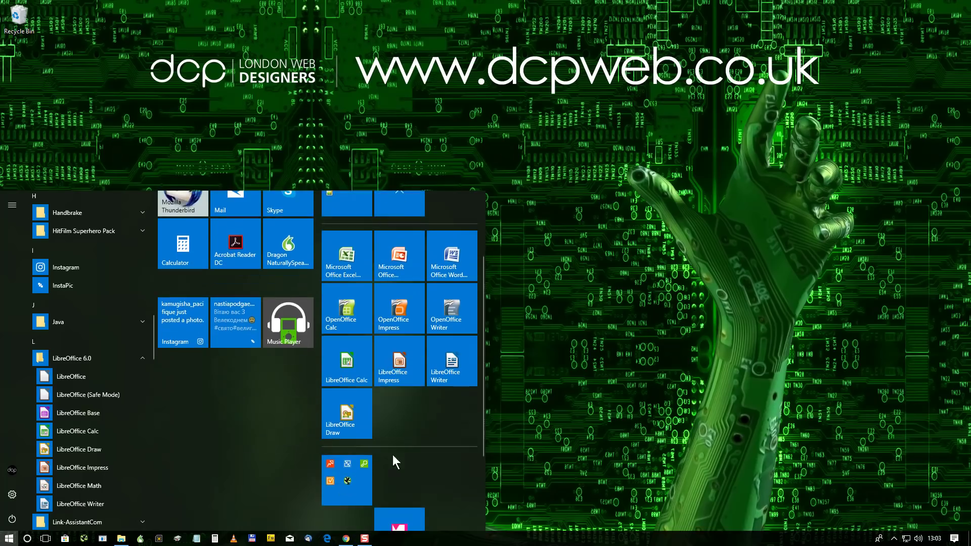